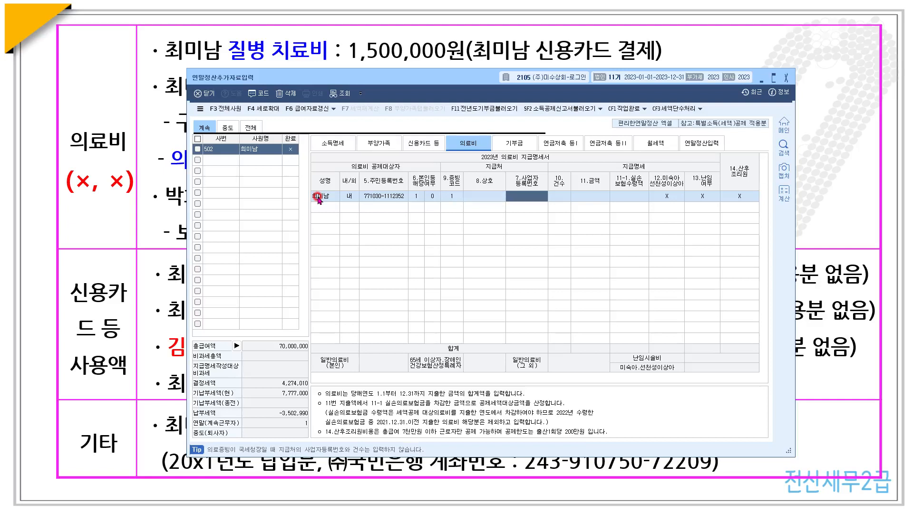
# - Commit the employee's 1,500,000 medical expense and add a second row for the employee
pyautogui.write('15')
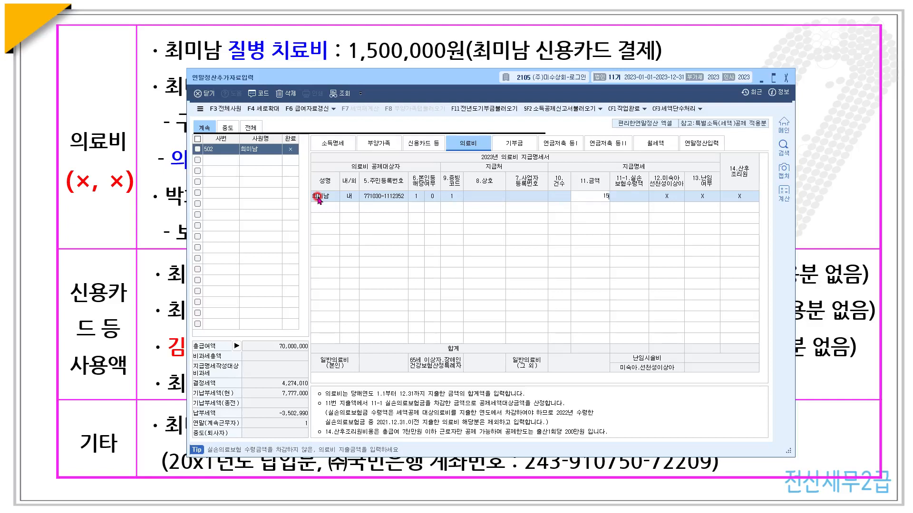
pyautogui.press('Return')
pyautogui.press('Return')
pyautogui.press('Return')
pyautogui.press('Return')
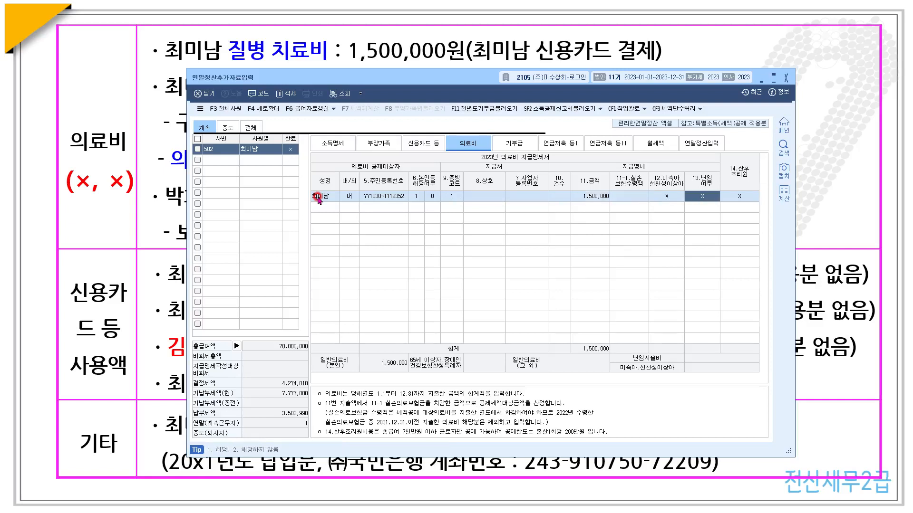
pyautogui.press('Return')
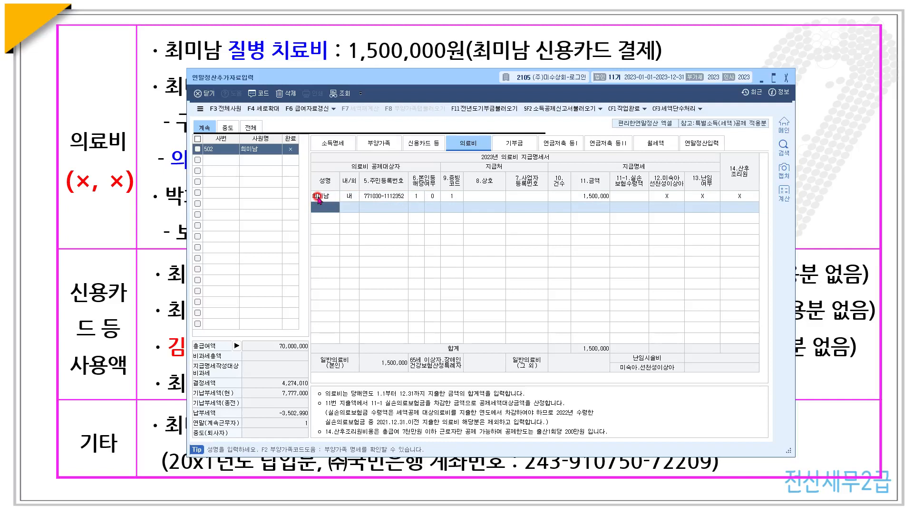
pyautogui.press('F2')
pyautogui.press('Return')
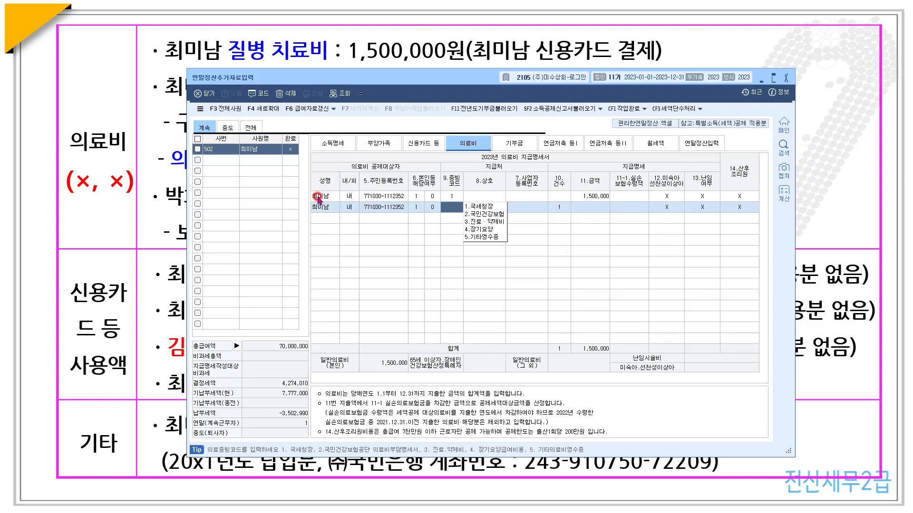
# - Give the new row proof code 5 and store name 대학안경점
pyautogui.write('5')
pyautogui.press('Return')
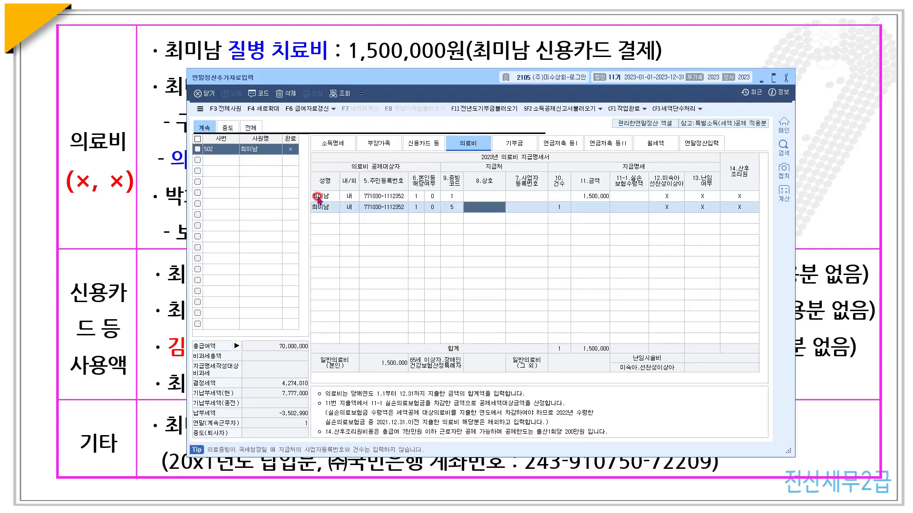
pyautogui.click(589, 207)
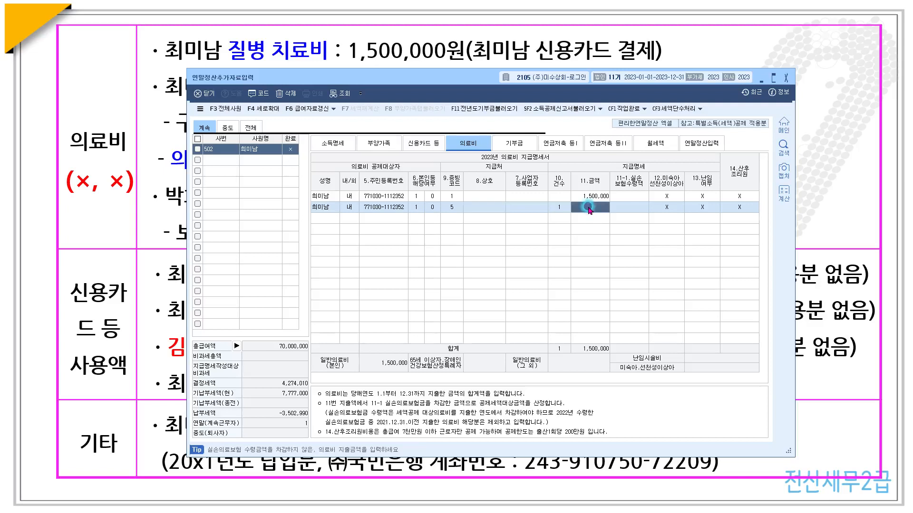
pyautogui.click(476, 208)
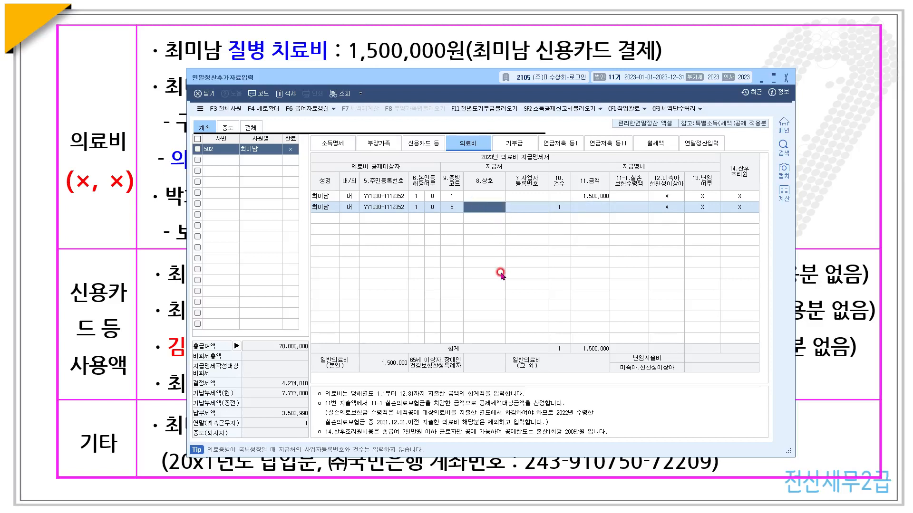
pyautogui.write('eo')
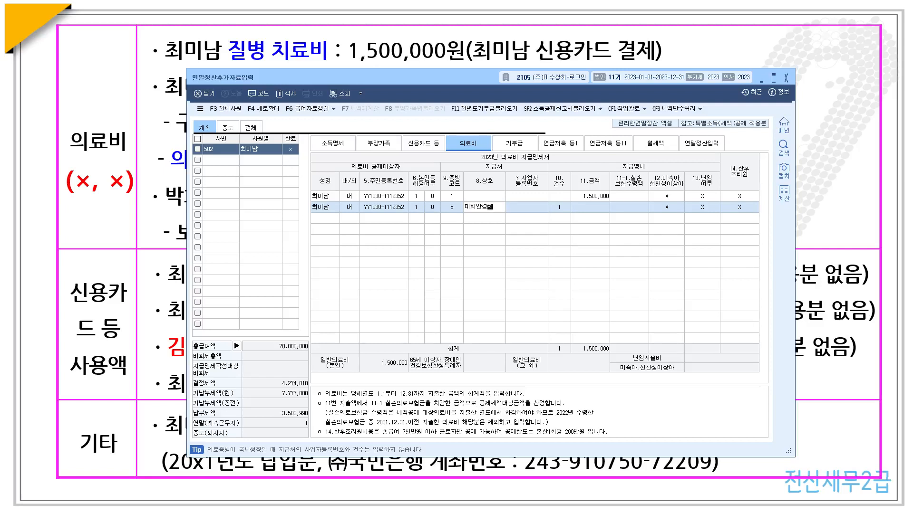
pyautogui.write('학안경점')
pyautogui.press('Return')
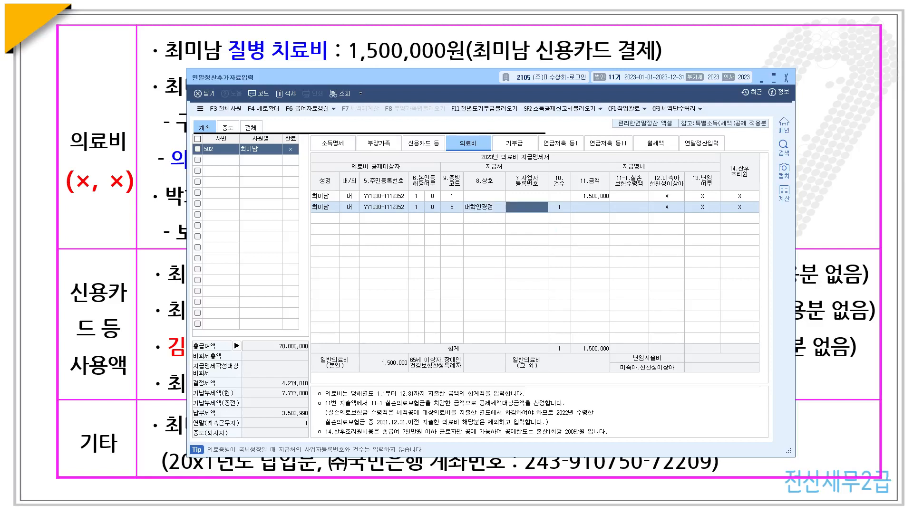
pyautogui.hotkey('alt', 'Tab')
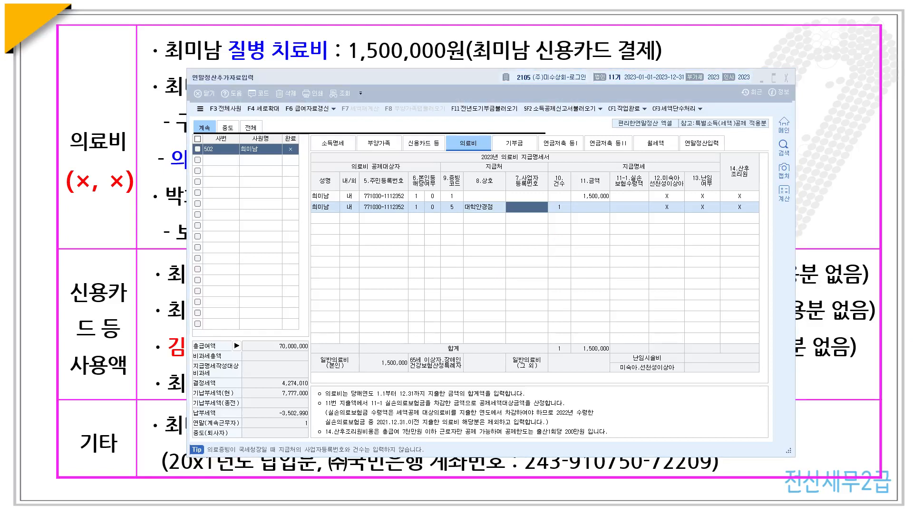
pyautogui.click(525, 205)
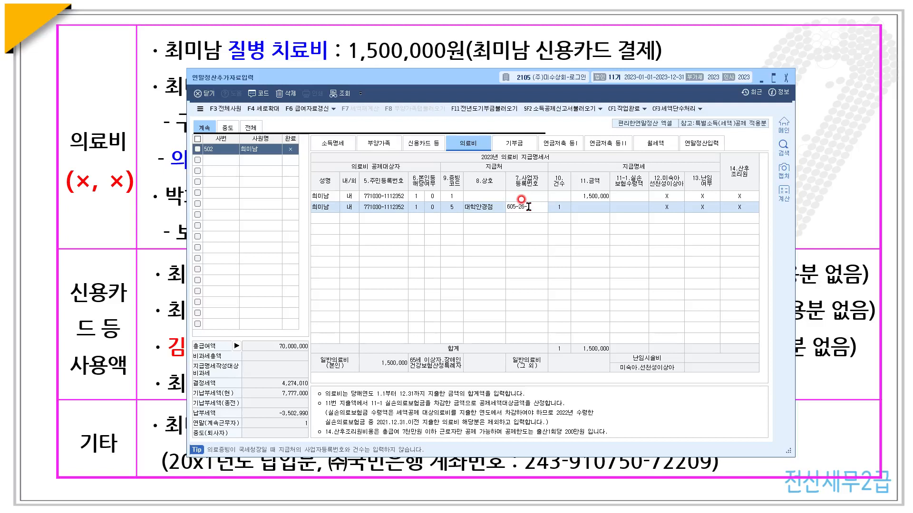
pyautogui.press('Return')
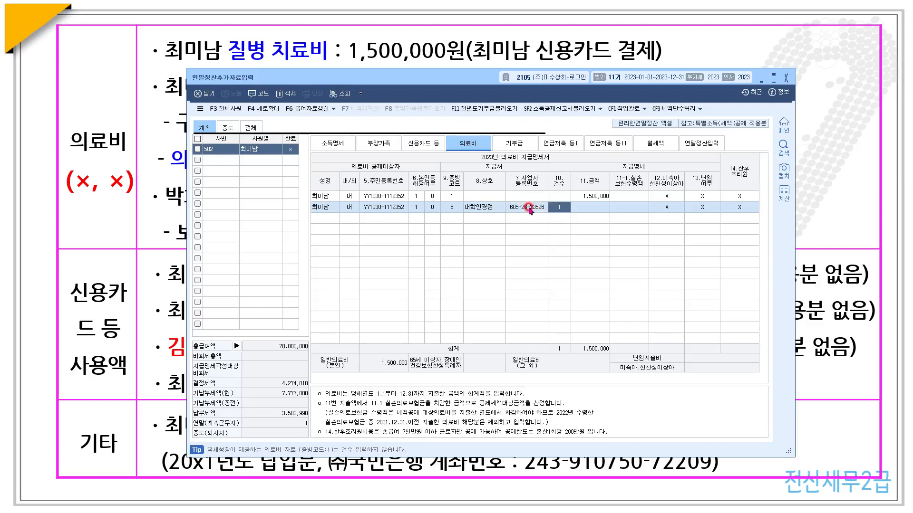
pyautogui.press('Return')
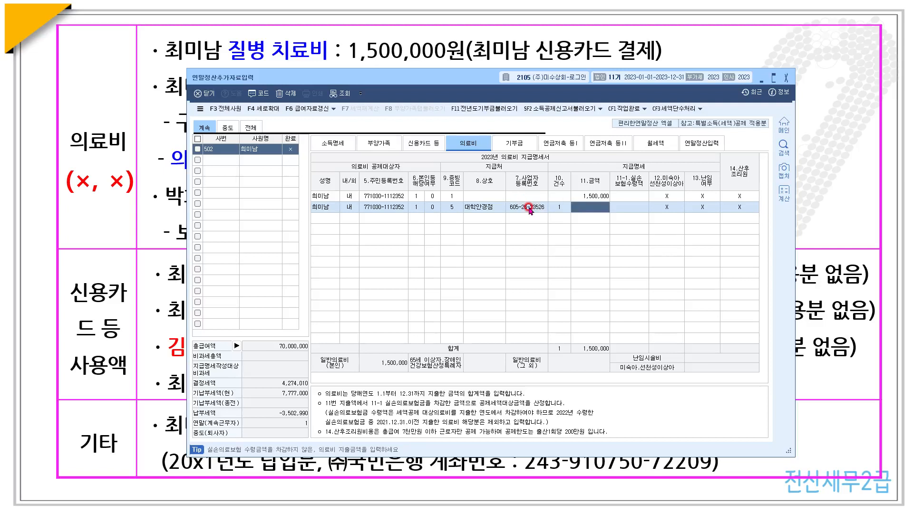
pyautogui.write('5')
pyautogui.press('Return')
pyautogui.press('Return')
pyautogui.press('Return')
pyautogui.press('Return')
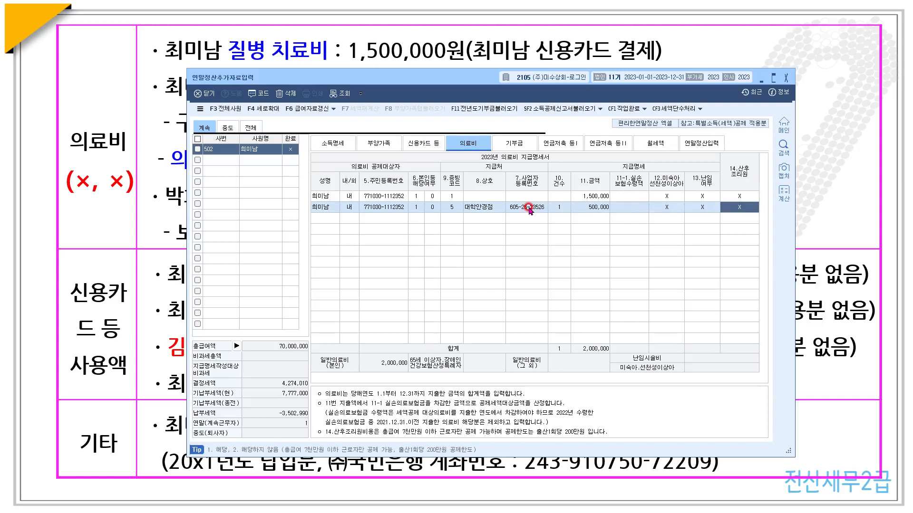
pyautogui.press('Return')
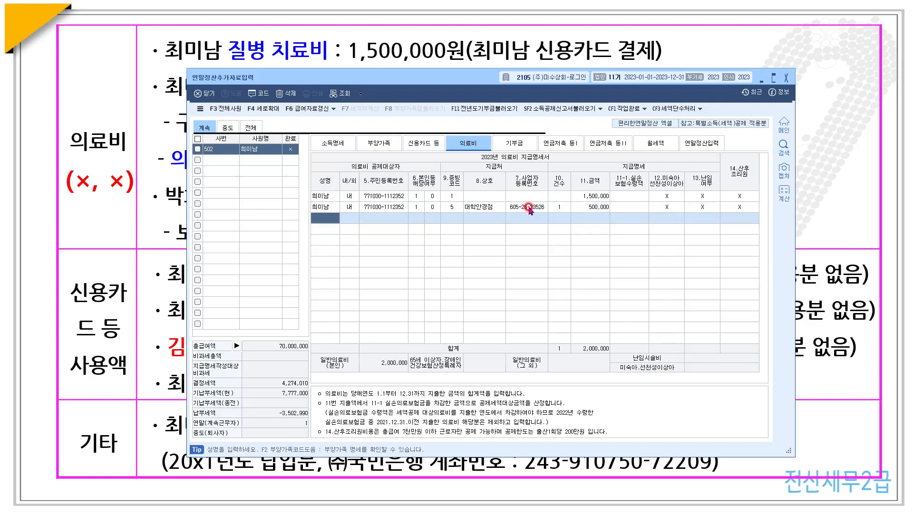
pyautogui.press('F2')
# - Add the parent's row with proof code 1, 3,250,000 expense and 1,000,000 insurance reimbursement
pyautogui.press('Down')
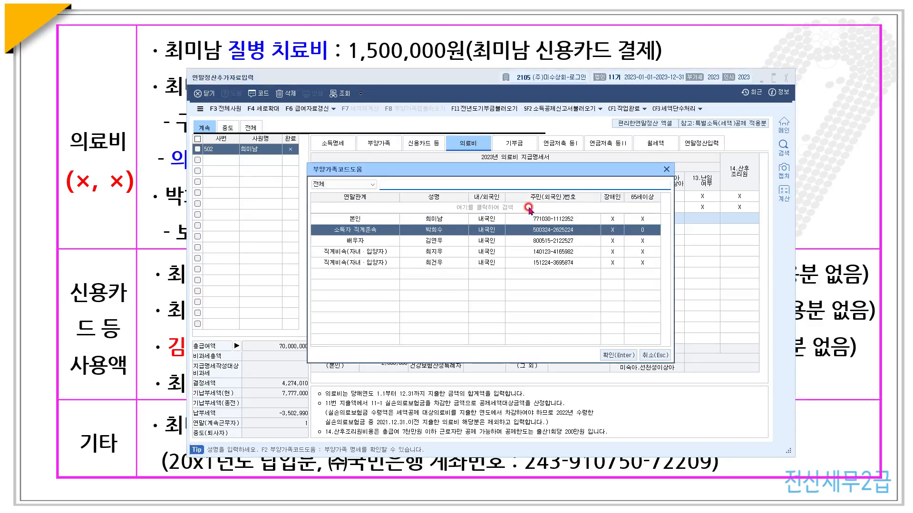
pyautogui.press('Return')
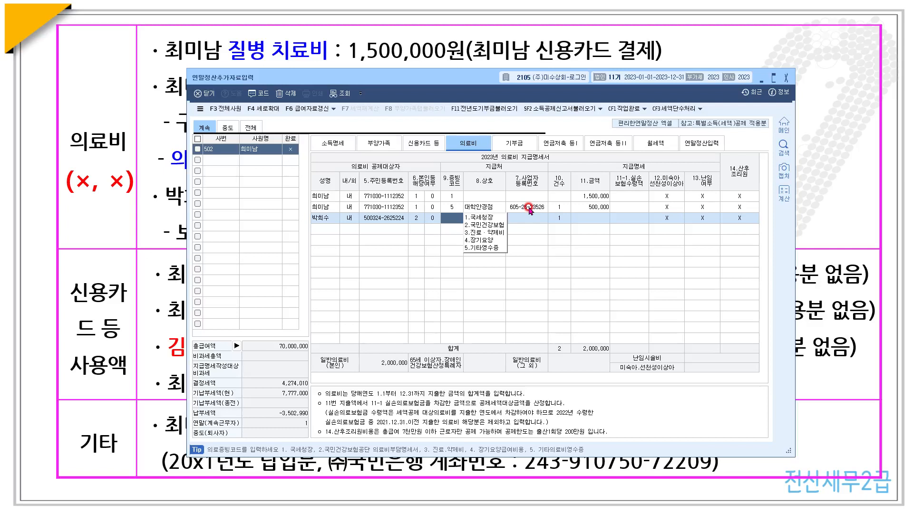
pyautogui.write('1')
pyautogui.press('Return')
pyautogui.press('Return')
pyautogui.press('Return')
pyautogui.press('Return')
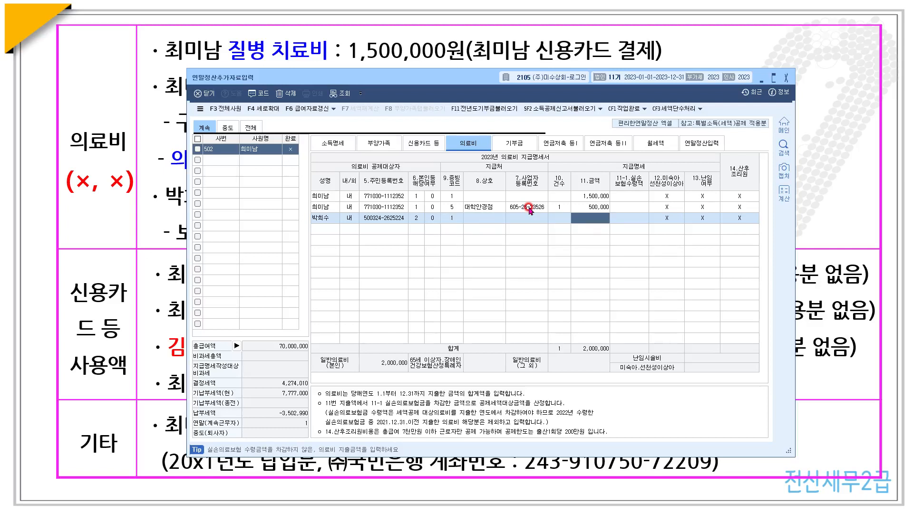
pyautogui.write('32')
pyautogui.press('Return')
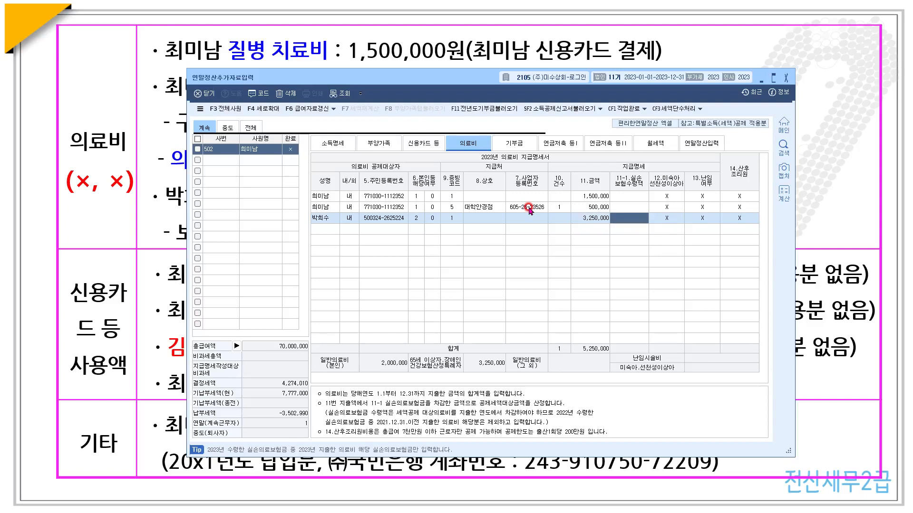
pyautogui.write('10')
pyautogui.press('Return')
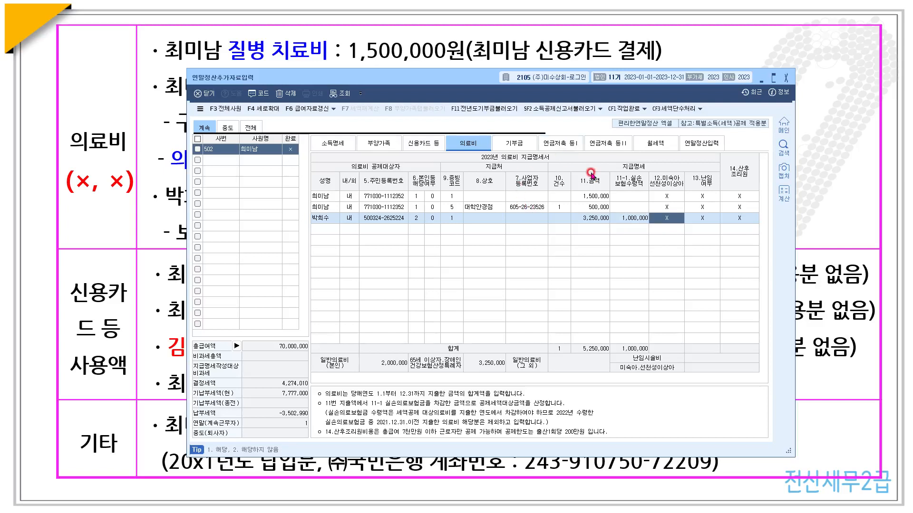
# - Minimize KcLep and mark the spouse's card usage as excluded on the assignment slide
pyautogui.click(760, 78)
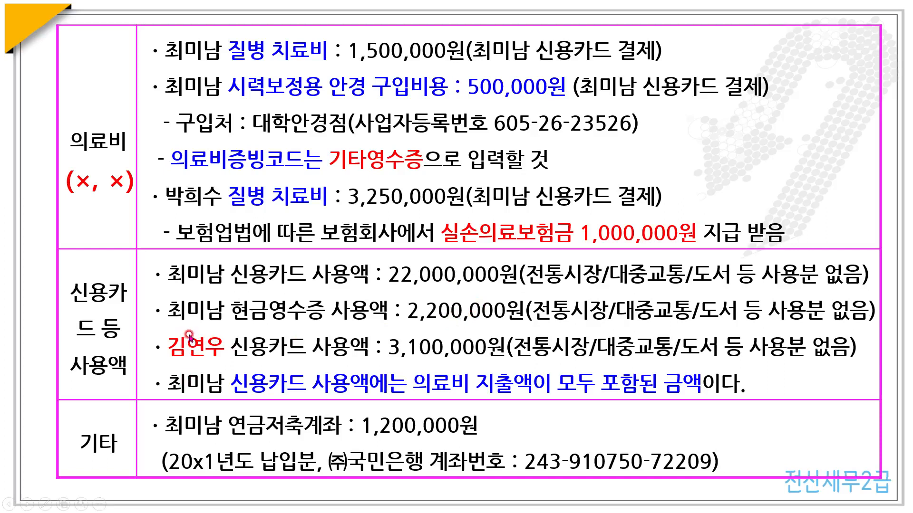
pyautogui.click(249, 335)
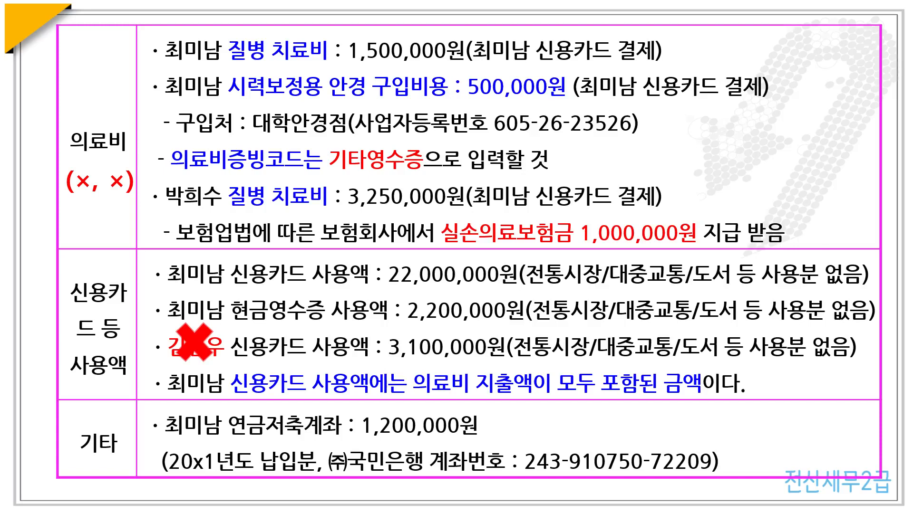
pyautogui.hotkey('alt', 'Tab')
# - Enter 22,000,000 credit card and 2,200,000 cash receipt spending for the employee's own row
pyautogui.click(423, 143)
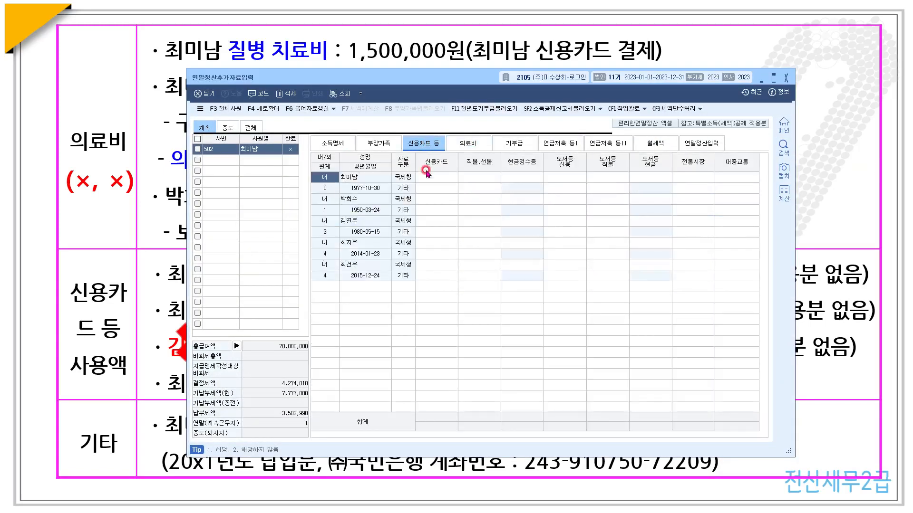
pyautogui.click(428, 178)
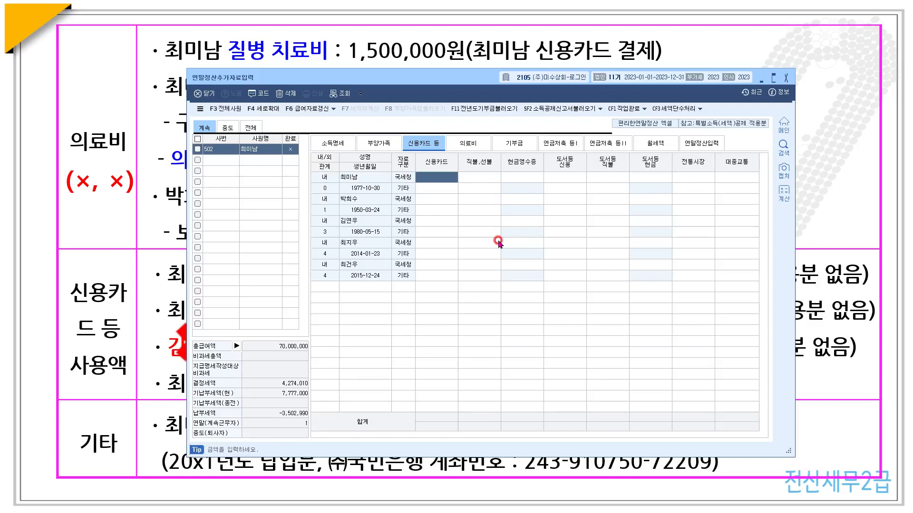
pyautogui.write('22')
pyautogui.press('Return')
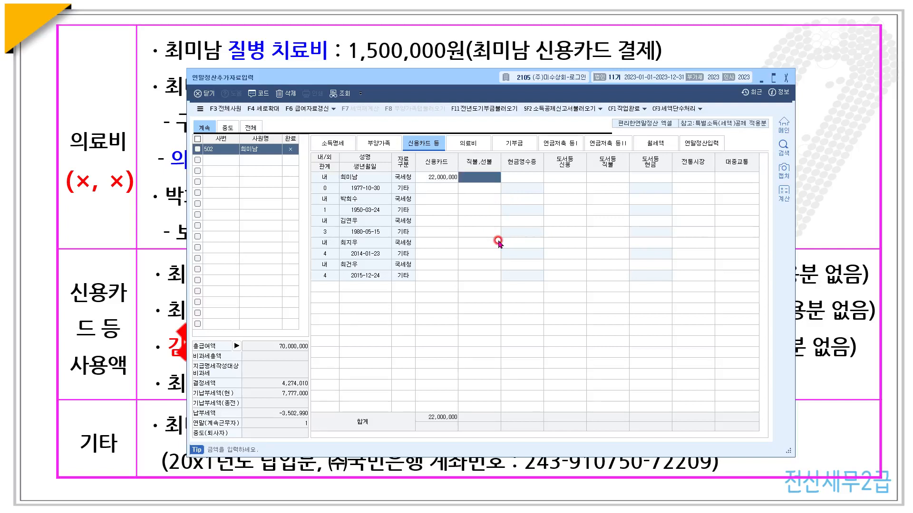
pyautogui.press('Return')
pyautogui.write('22')
pyautogui.press('Return')
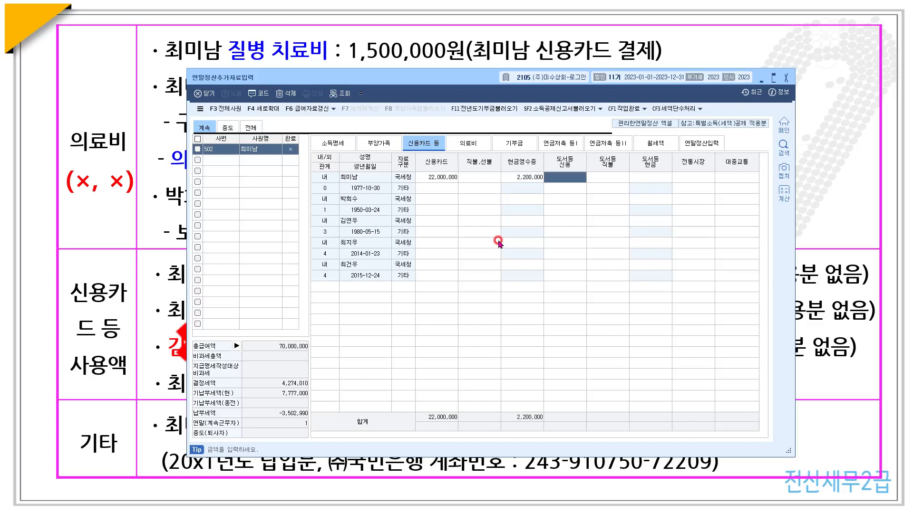
# - Start a 2.연금저축 pension savings entry with (주)국민은행 as the financial institution
pyautogui.click(565, 143)
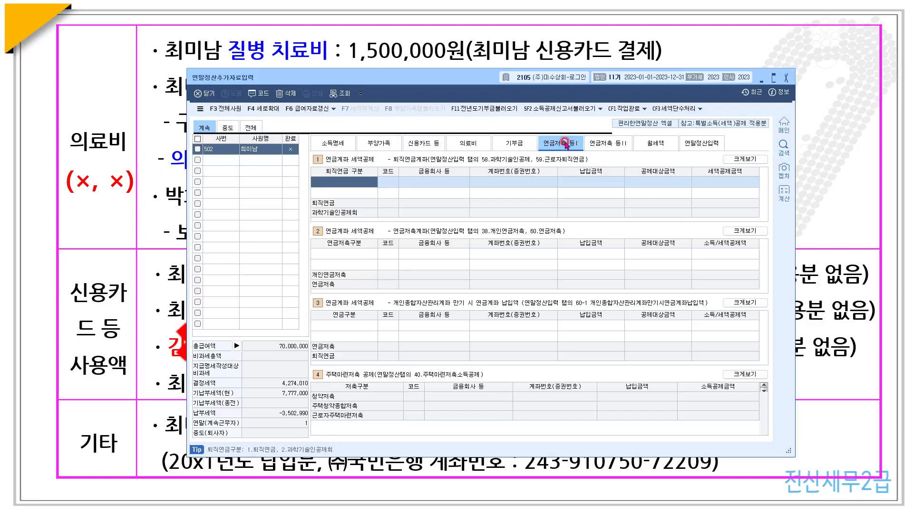
pyautogui.click(340, 255)
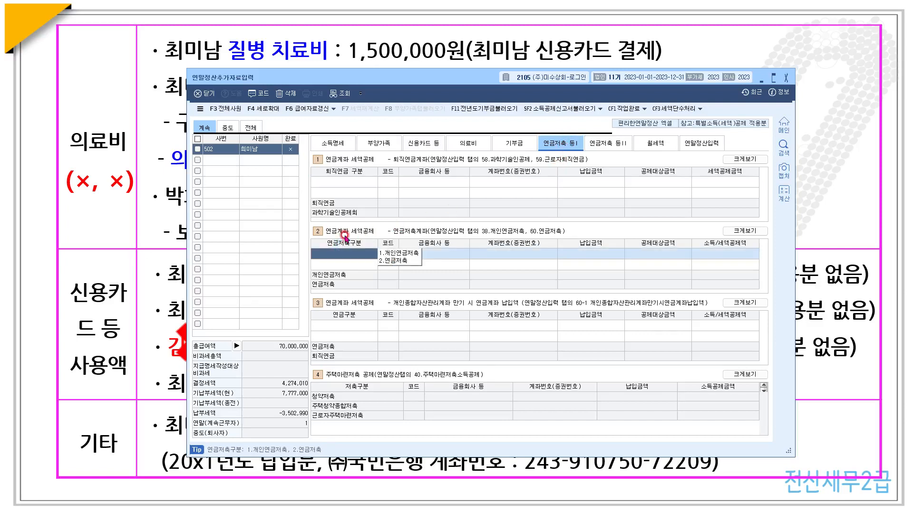
pyautogui.click(397, 261)
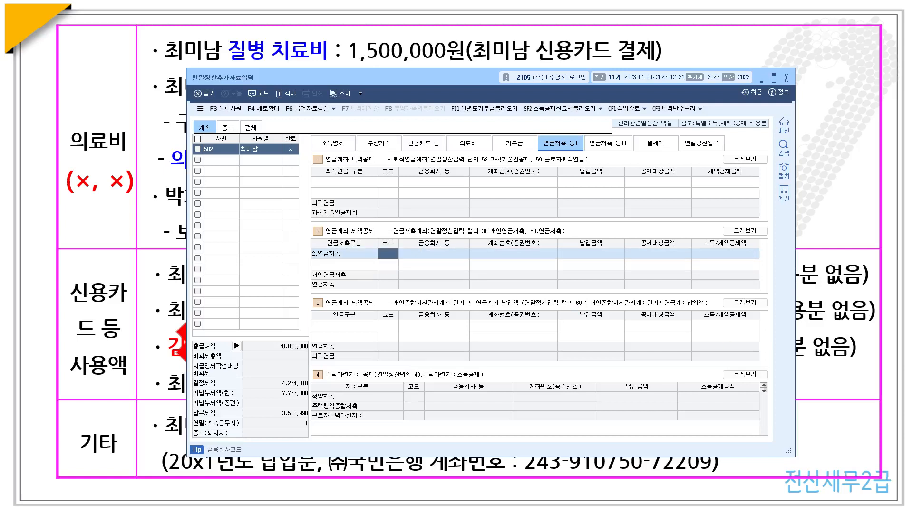
pyautogui.press('F2')
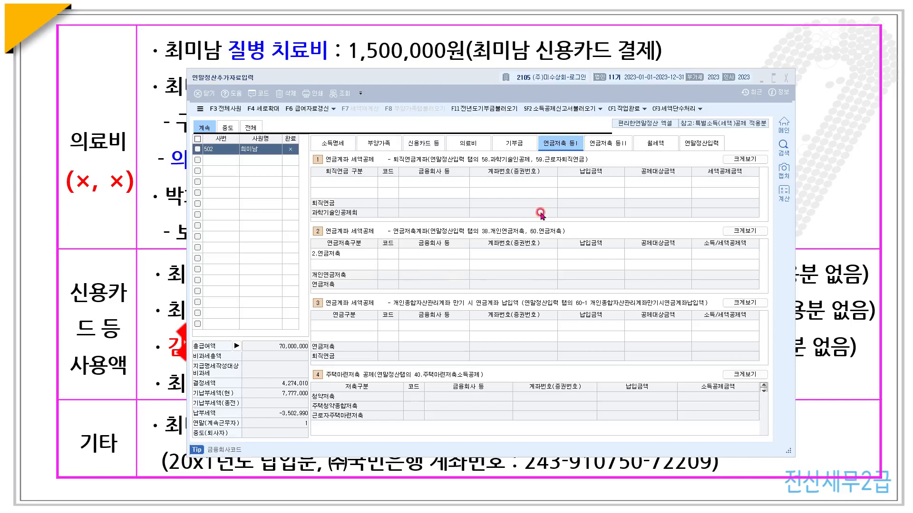
pyautogui.click(386, 254)
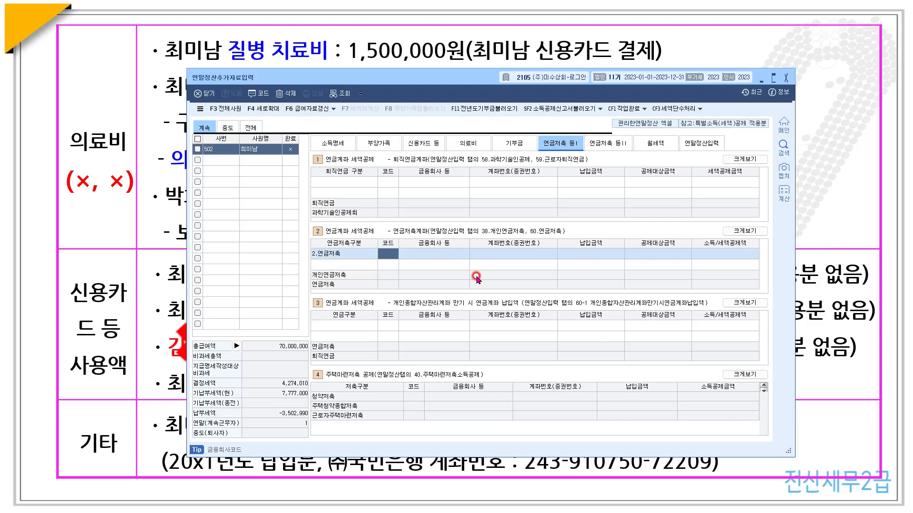
pyautogui.press('F2')
pyautogui.write('국민')
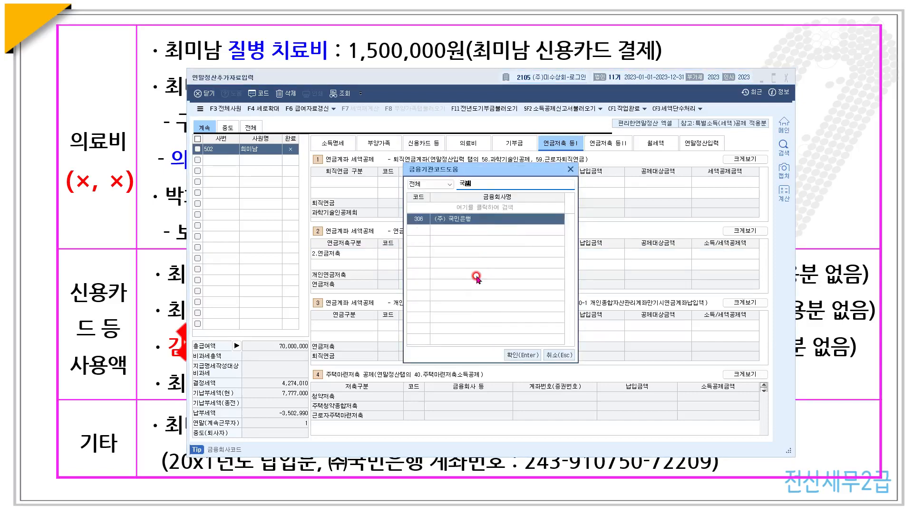
pyautogui.press('Return')
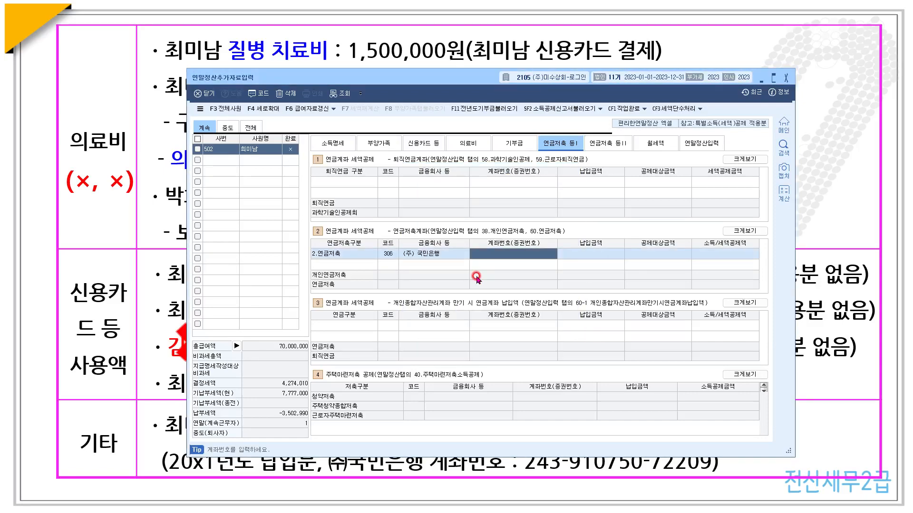
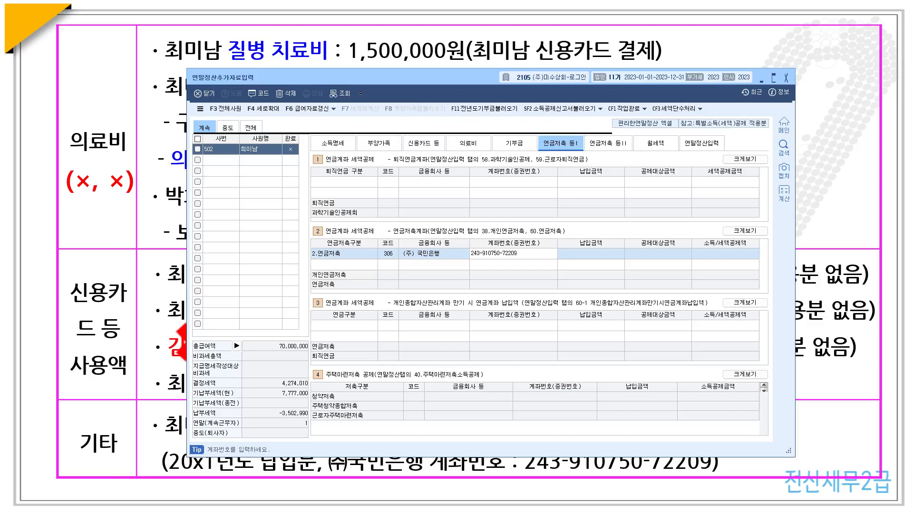
# - Enter the pension account number and the 1,200,000 payment
pyautogui.press('Return')
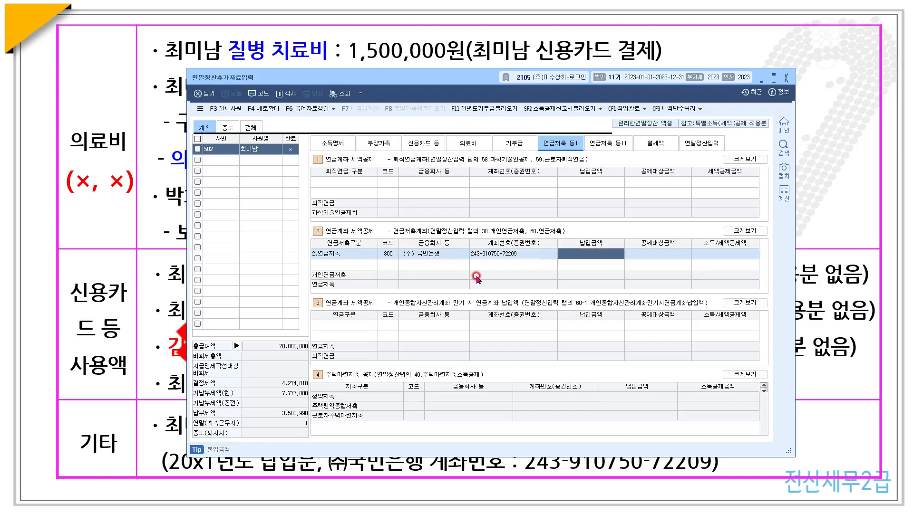
pyautogui.write('1,2')
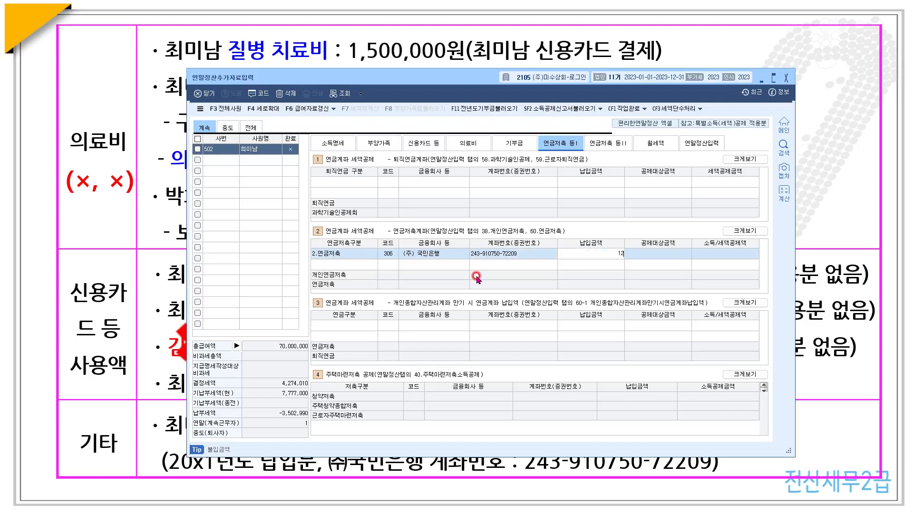
pyautogui.write('00,000')
pyautogui.press('Return')
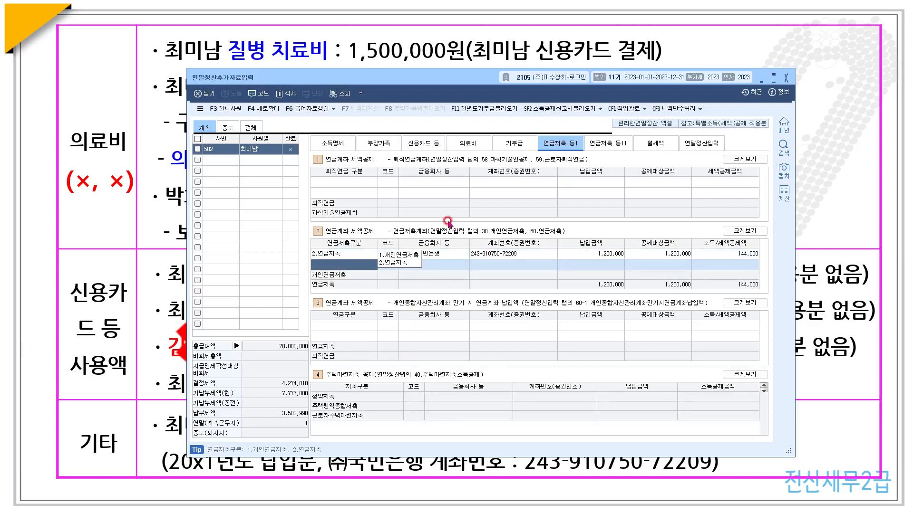
pyautogui.click(705, 144)
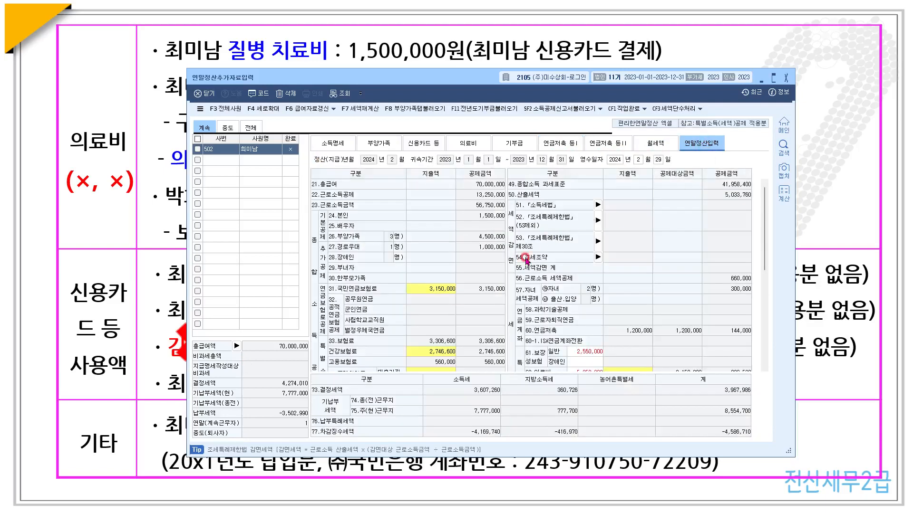
# - Load the dependents' deduction data with F8 and open the 42.신용카드 등 사용액 breakdown
pyautogui.click(412, 110)
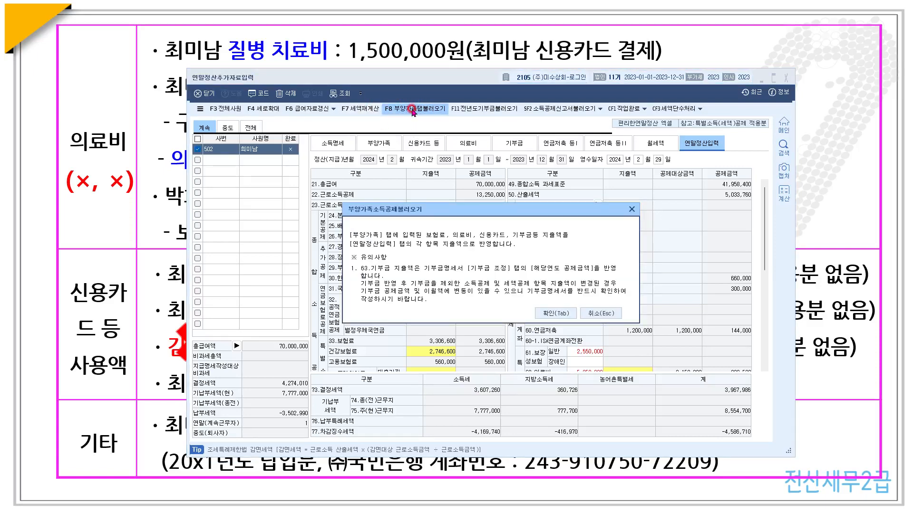
pyautogui.click(547, 313)
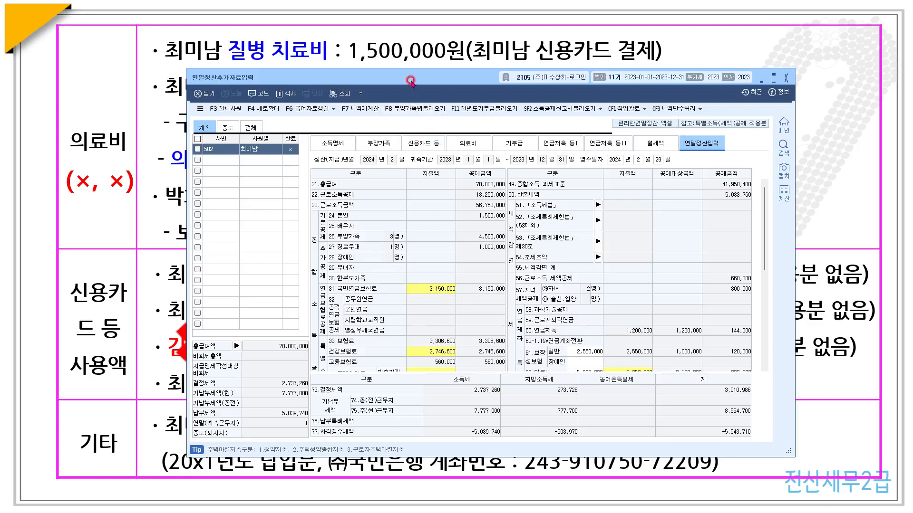
pyautogui.moveTo(410, 86); pyautogui.dragTo(410, 78)
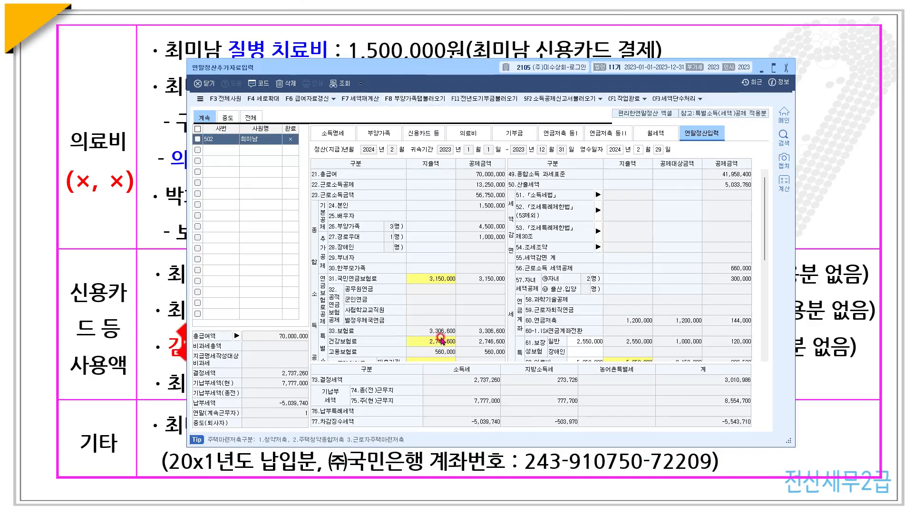
pyautogui.scroll(-4, 439, 336)
pyautogui.scroll(-3, 435, 323)
pyautogui.click(431, 282)
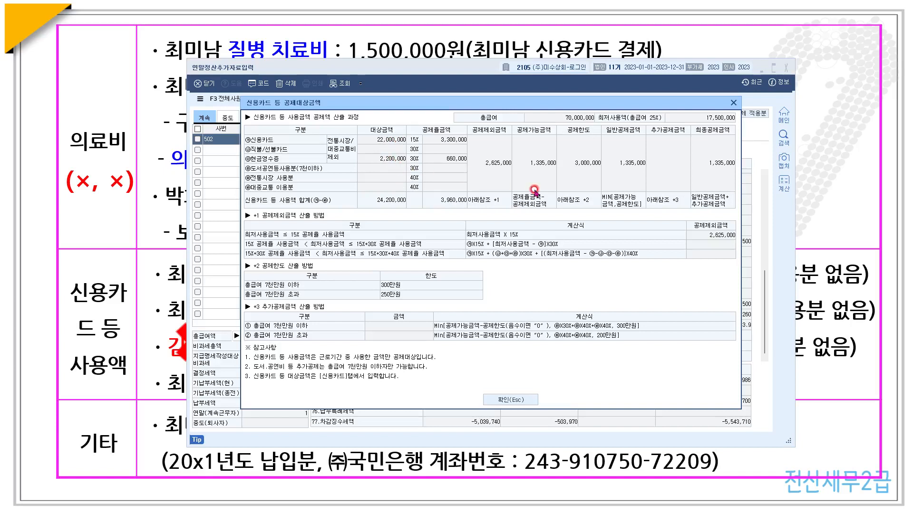
# - Close the card breakdown and review the 5,250,000 medical expense breakdown
pyautogui.click(733, 103)
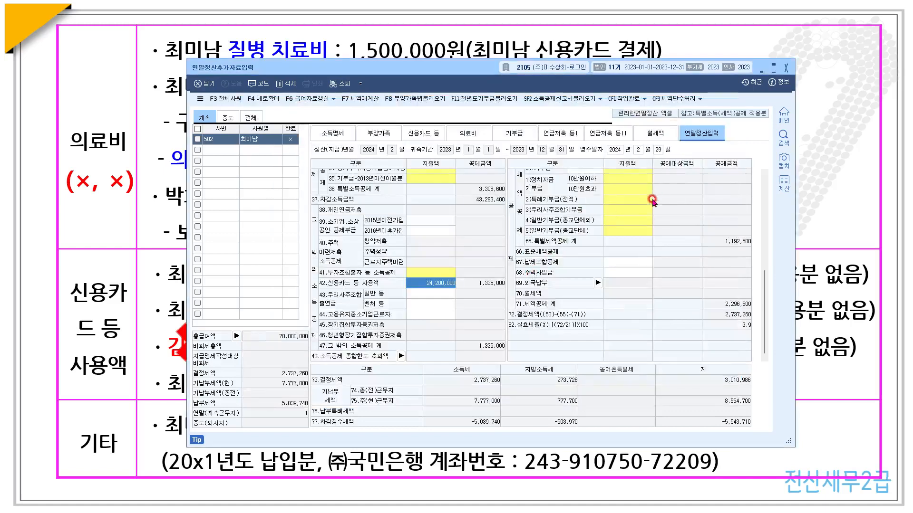
pyautogui.scroll(5, 671, 259)
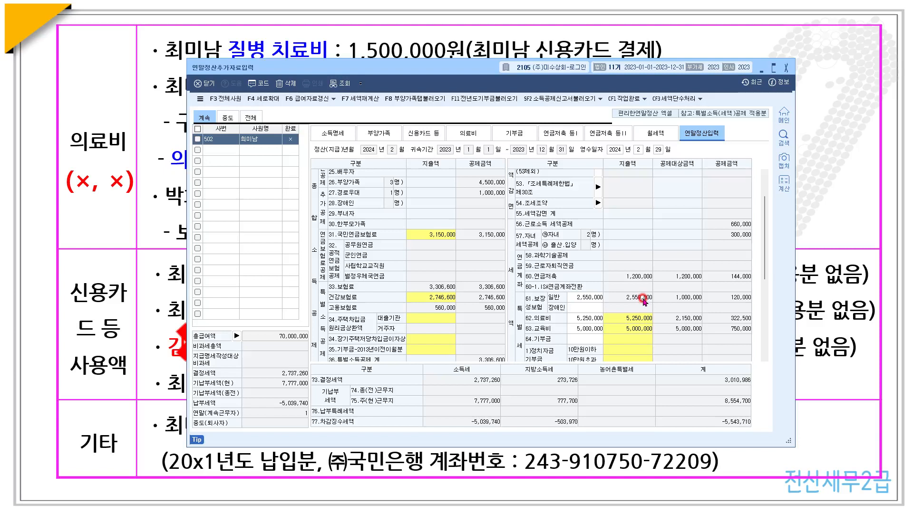
pyautogui.click(633, 319)
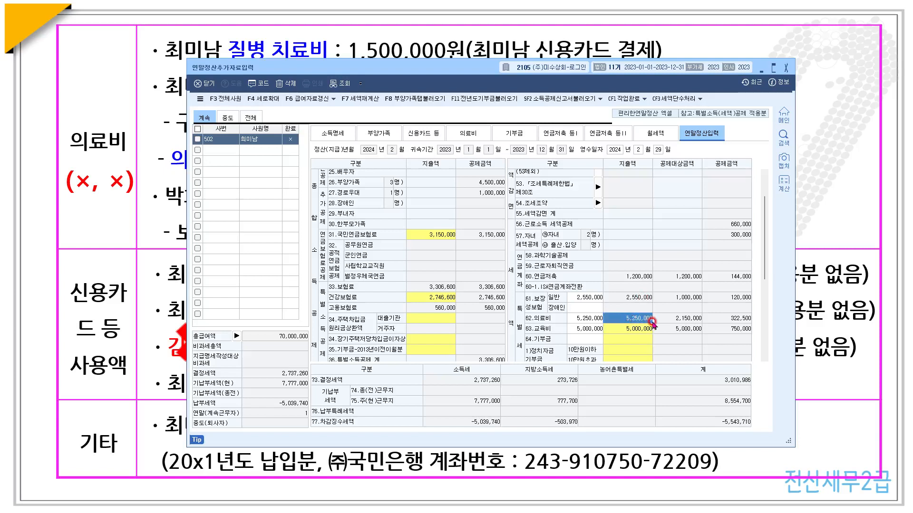
pyautogui.moveTo(451, 67); pyautogui.dragTo(451, 55)
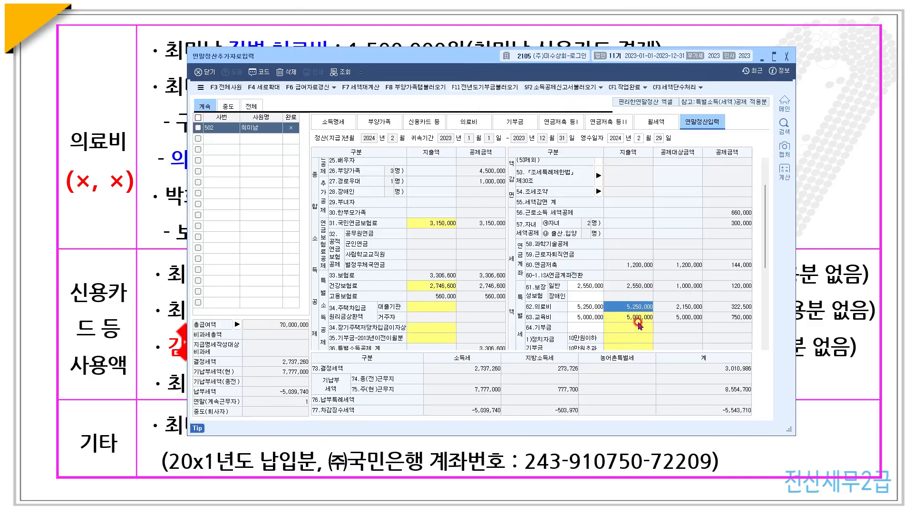
pyautogui.click(627, 307)
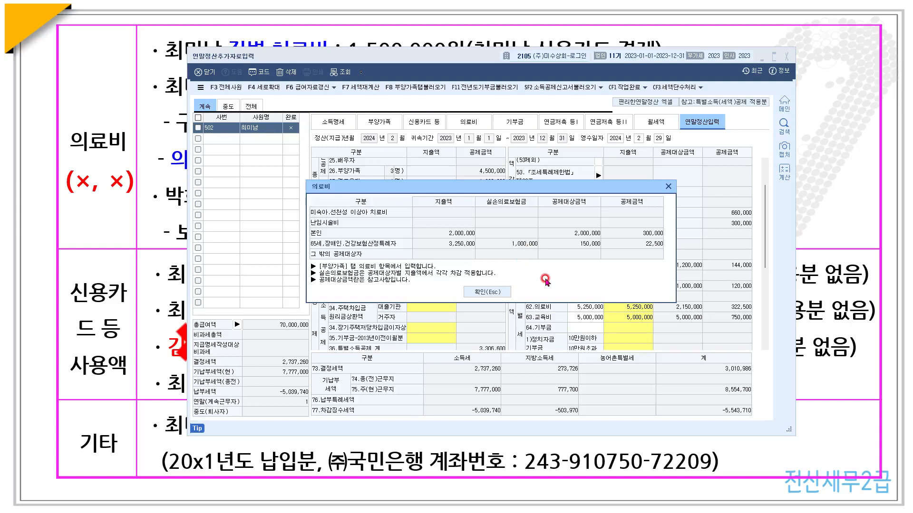
pyautogui.click(667, 187)
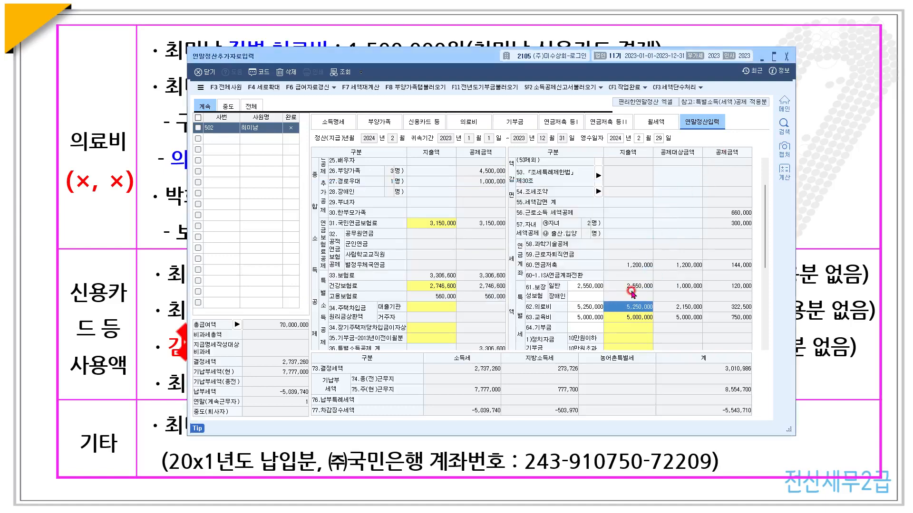
# - Review the 5,000,000 education expense breakdown and return to the settlement table
pyautogui.click(627, 317)
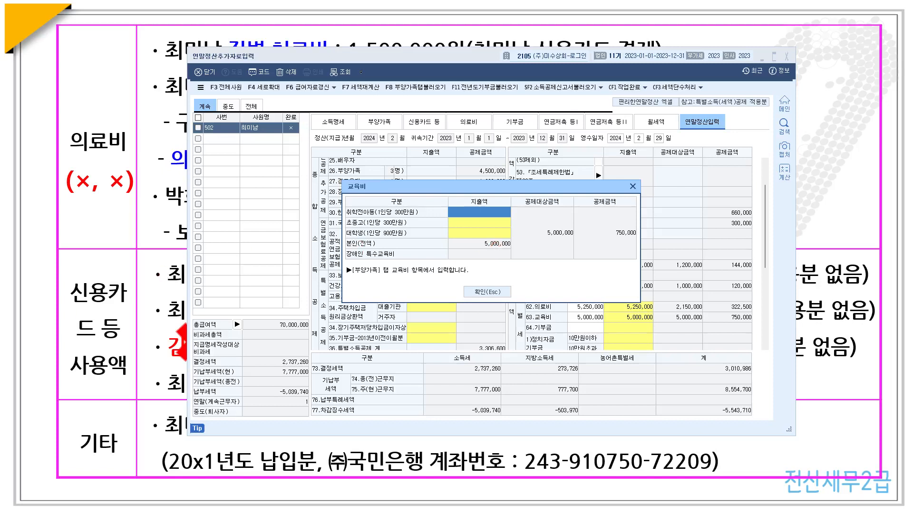
pyautogui.hotkey('alt', 'Tab')
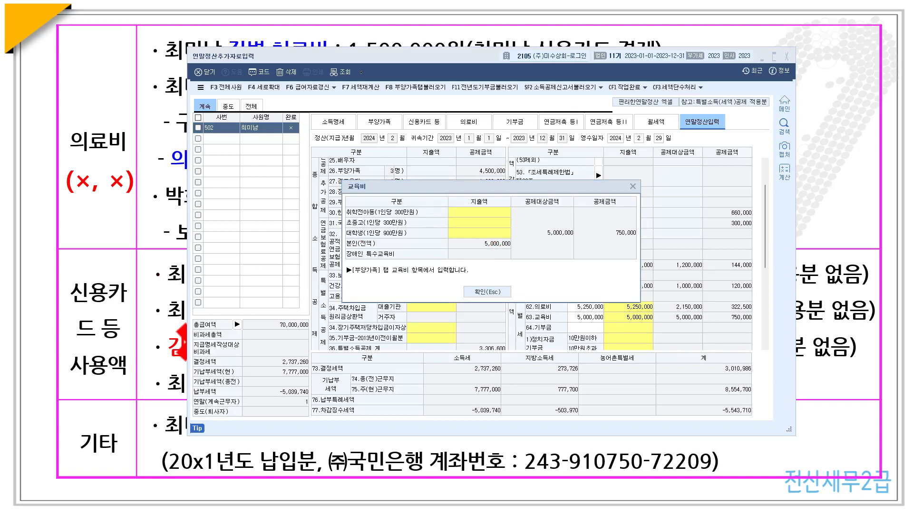
pyautogui.click(488, 292)
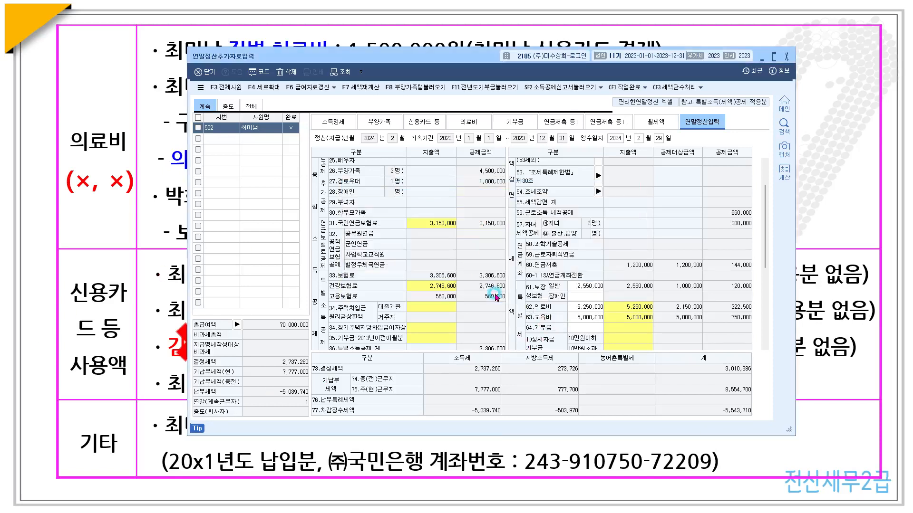